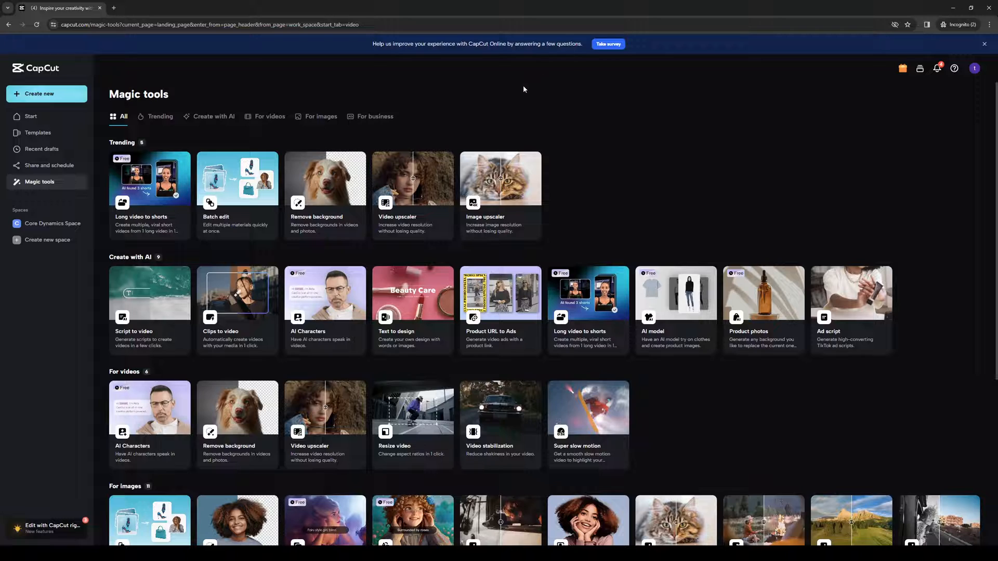
- Create a new blank 16:9 video project
{"action": "left_click", "coordinate": [52, 97]}
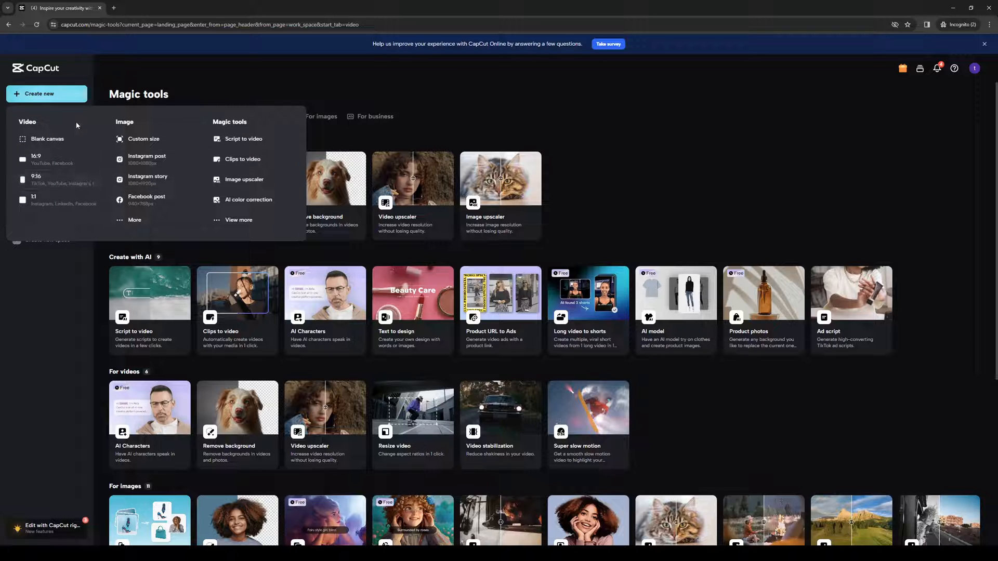
{"action": "left_click", "coordinate": [53, 141]}
{"action": "left_click", "coordinate": [50, 7]}
{"action": "left_click", "coordinate": [133, 4]}
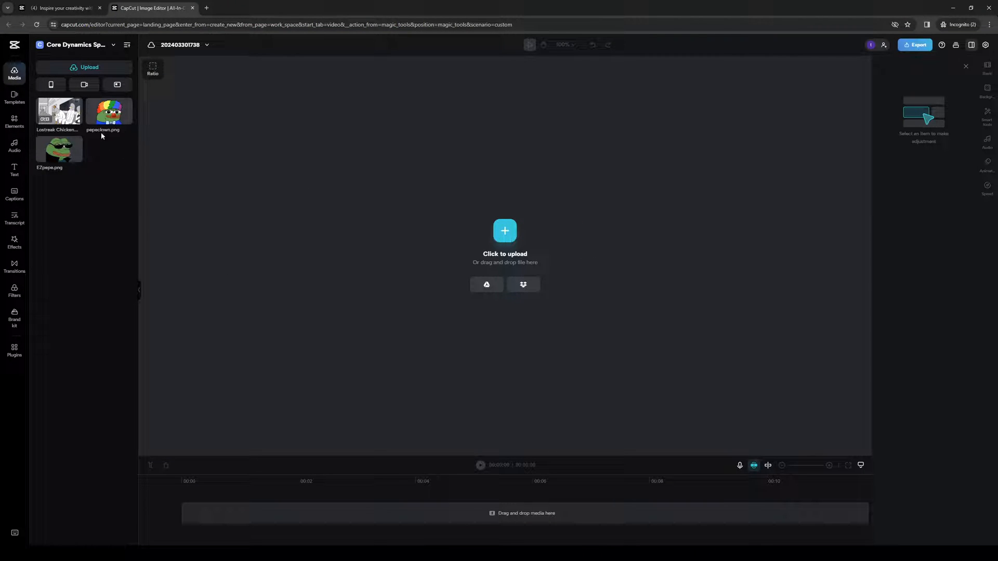
- Delete the Lostreak Chicken video from the media library and upload it again onto the canvas
{"action": "right_click", "coordinate": [71, 118]}
{"action": "left_click", "coordinate": [104, 128]}
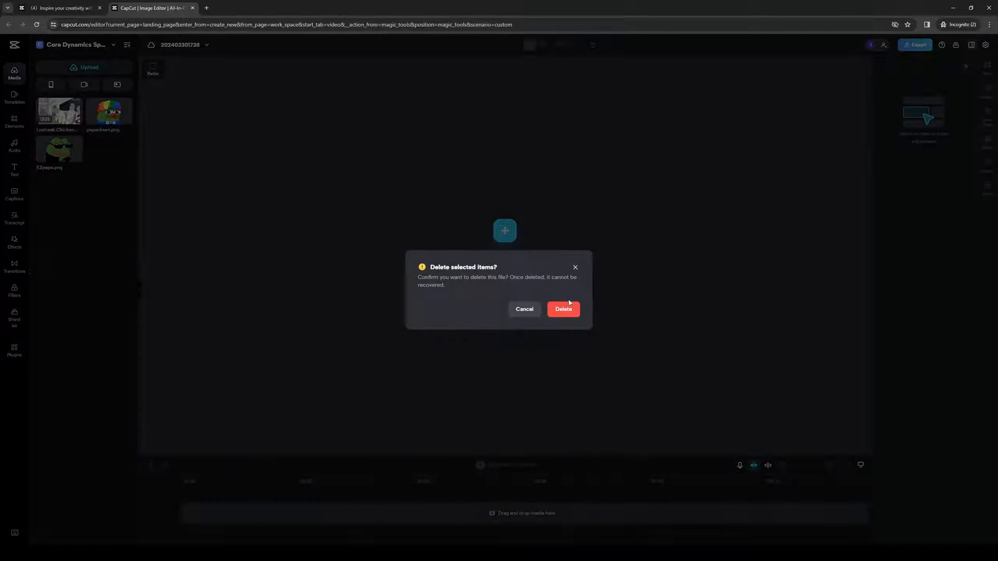
{"action": "left_click", "coordinate": [573, 315]}
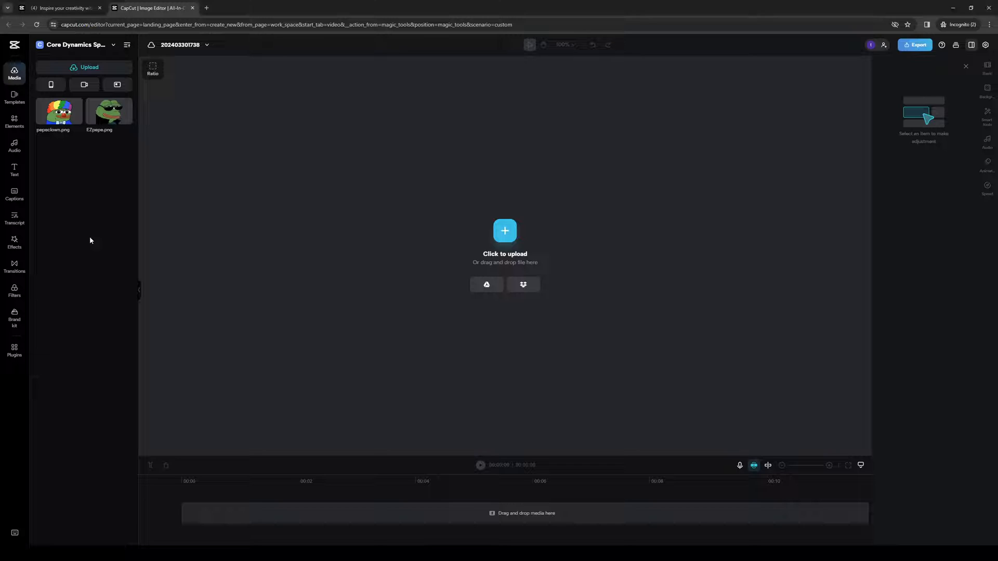
{"action": "left_click", "coordinate": [505, 231]}
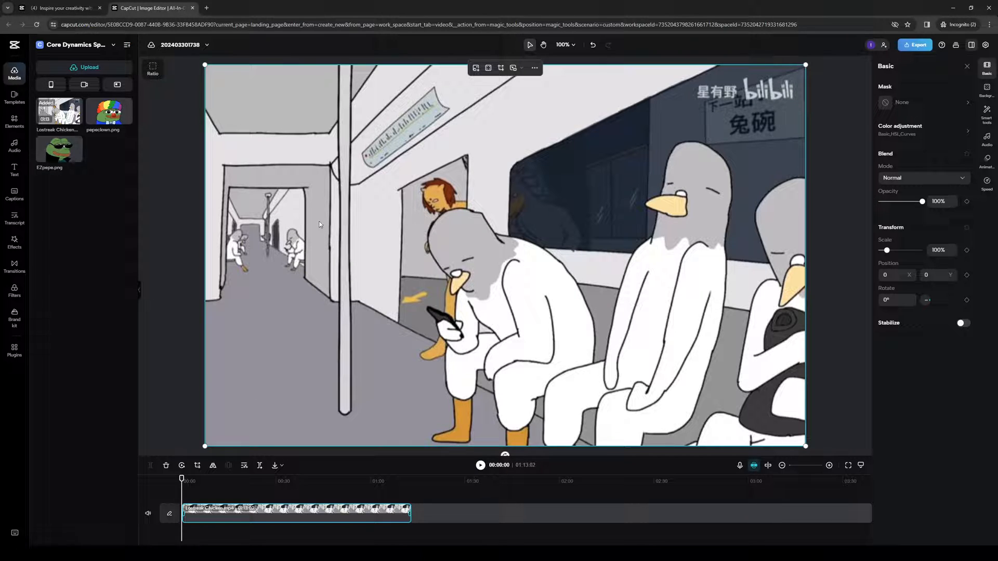
- Add a default heading text to the video
{"action": "left_click", "coordinate": [15, 170]}
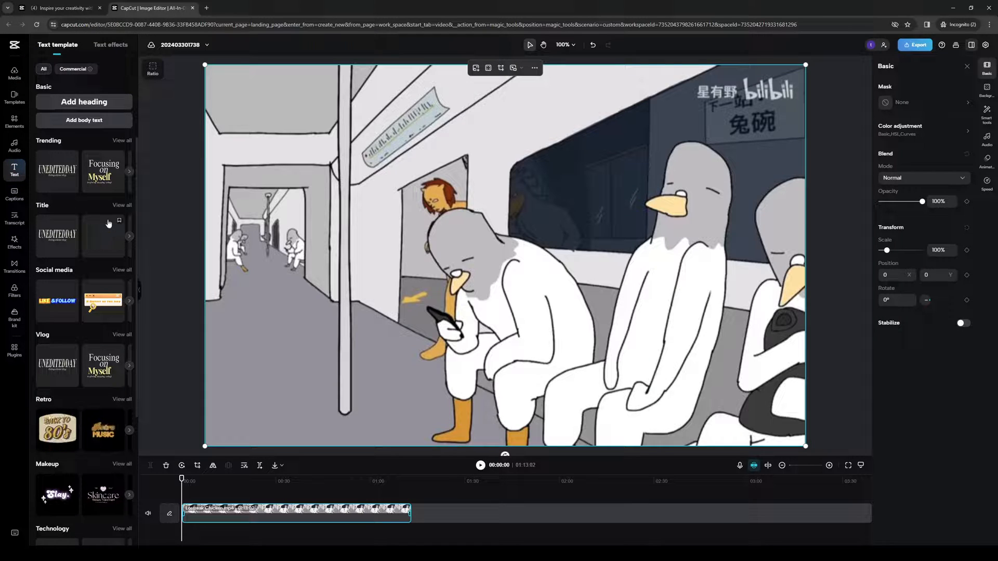
{"action": "left_click", "coordinate": [95, 102]}
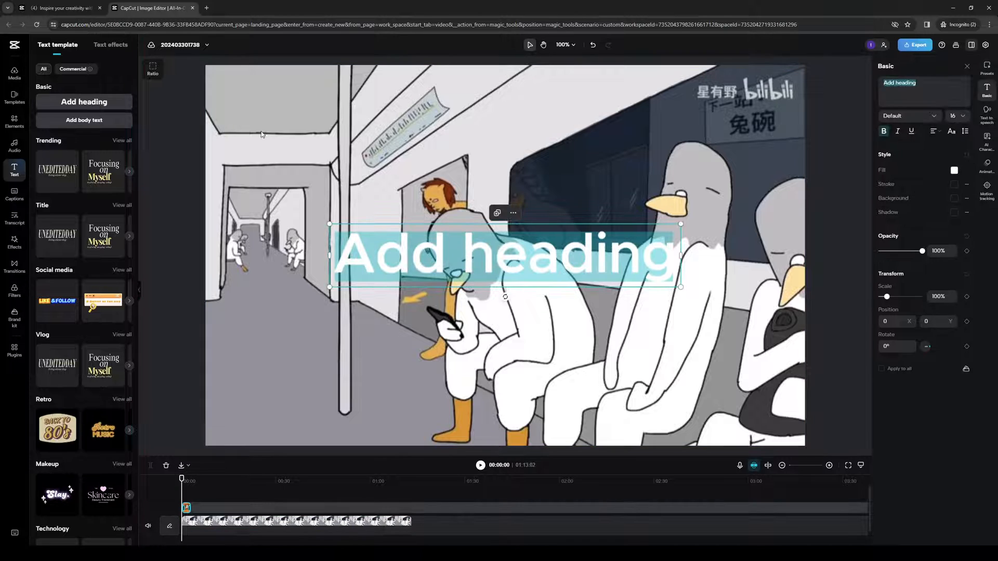
{"action": "left_click", "coordinate": [542, 248]}
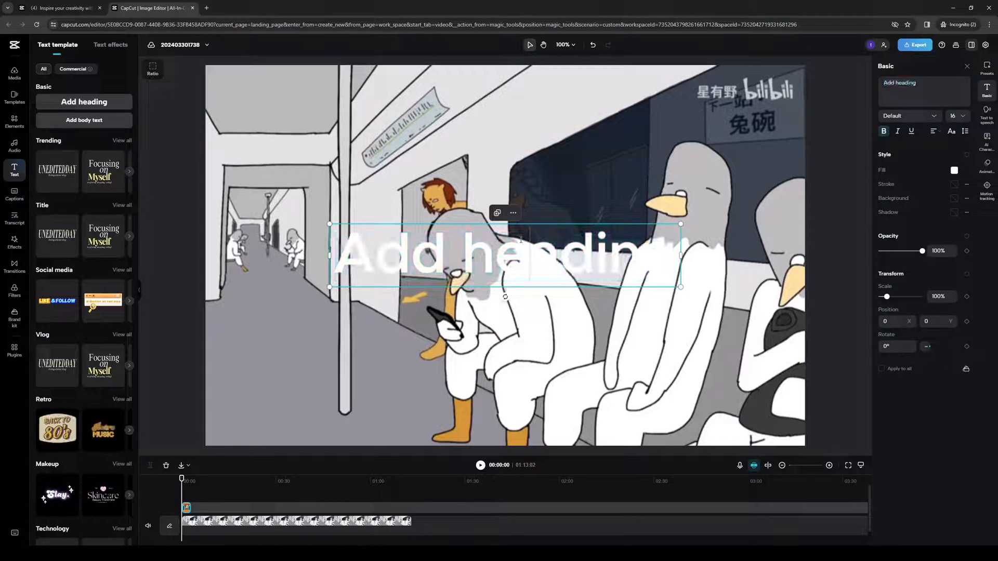
{"action": "left_click", "coordinate": [521, 346]}
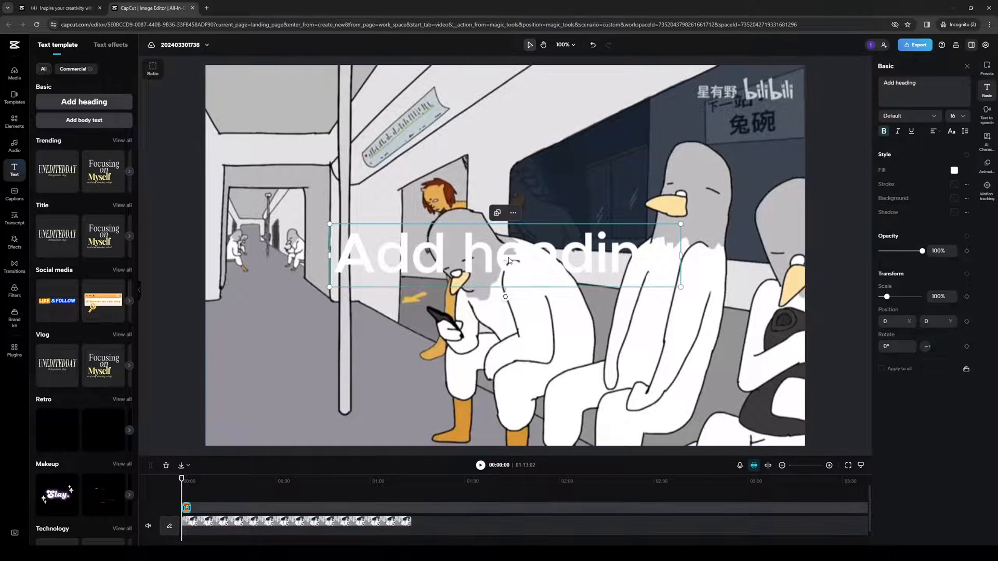
- Move the heading to the top of the frame and enlarge it to about 129% scale
{"action": "left_click_drag", "start_coordinate": [517, 250], "coordinate": [394, 93]}
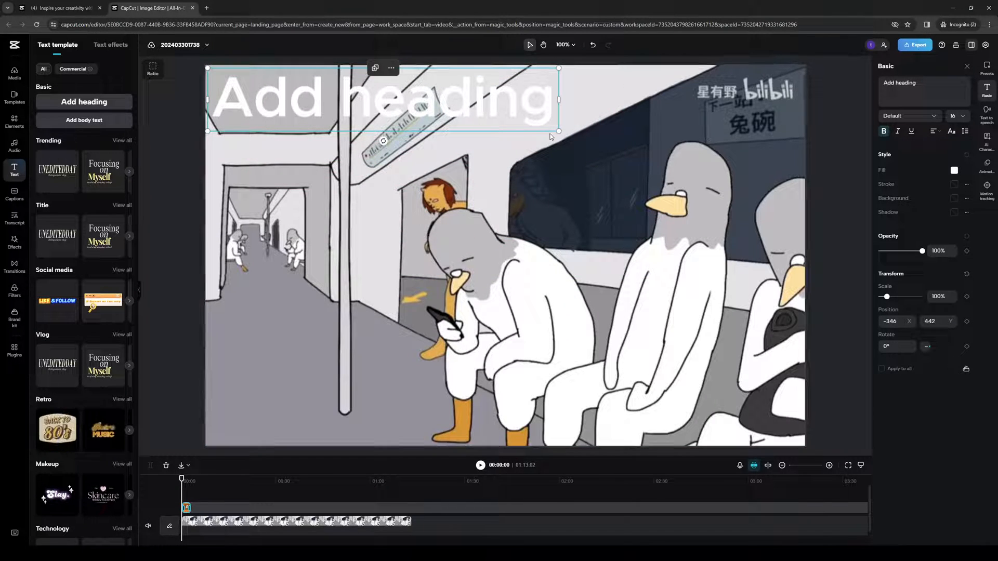
{"action": "left_click_drag", "start_coordinate": [559, 130], "coordinate": [662, 149]}
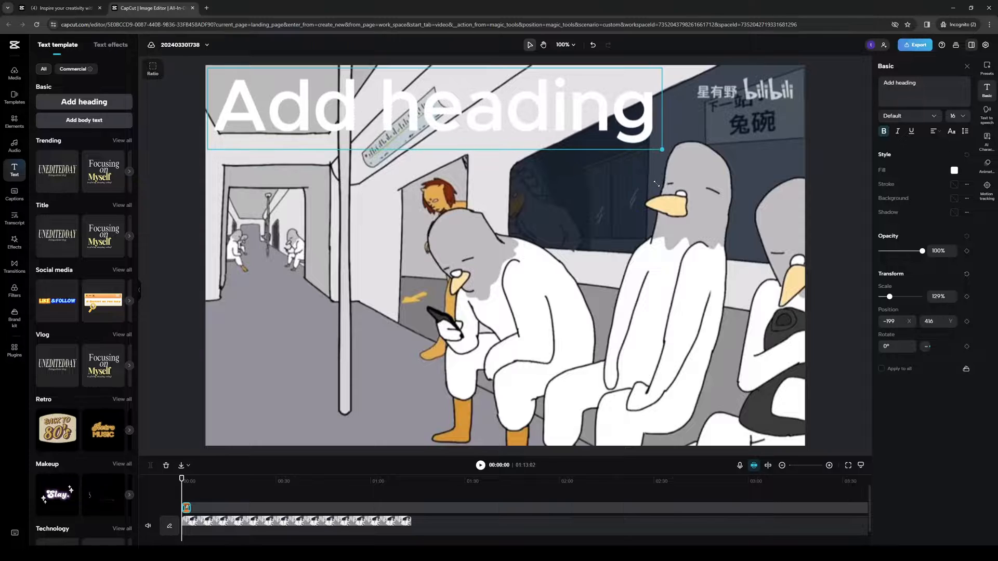
{"action": "left_click_drag", "start_coordinate": [429, 108], "coordinate": [441, 137]}
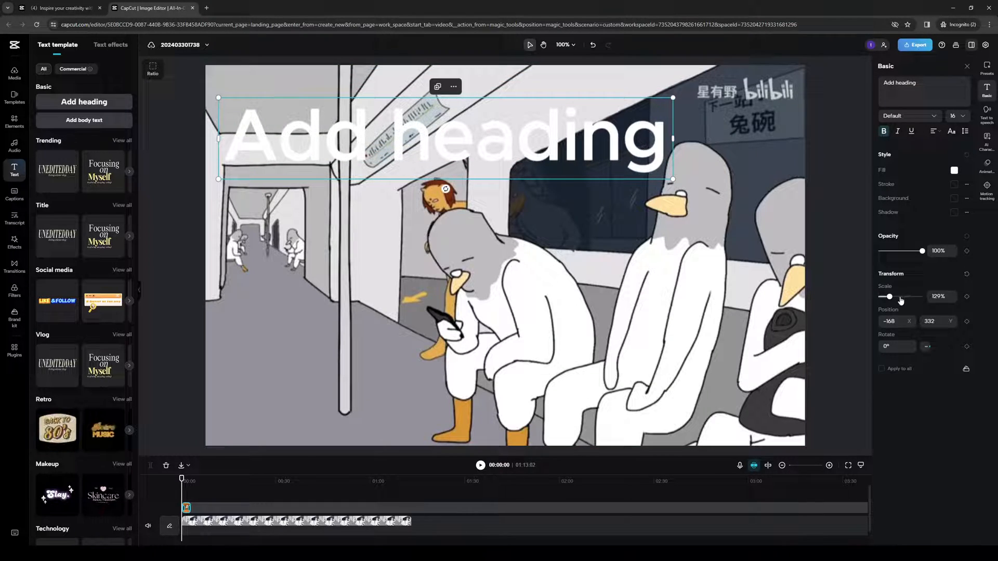
- Set the heading's opacity to 0% and change its text to "Welcome to the Channel"
{"action": "left_click_drag", "start_coordinate": [924, 255], "coordinate": [855, 256]}
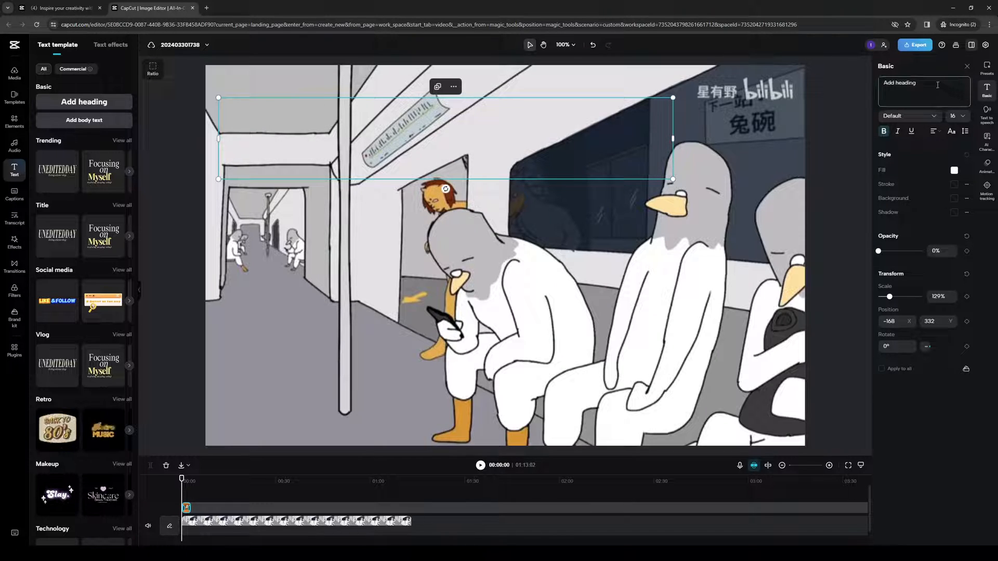
{"action": "left_click_drag", "start_coordinate": [937, 85], "coordinate": [840, 96]}
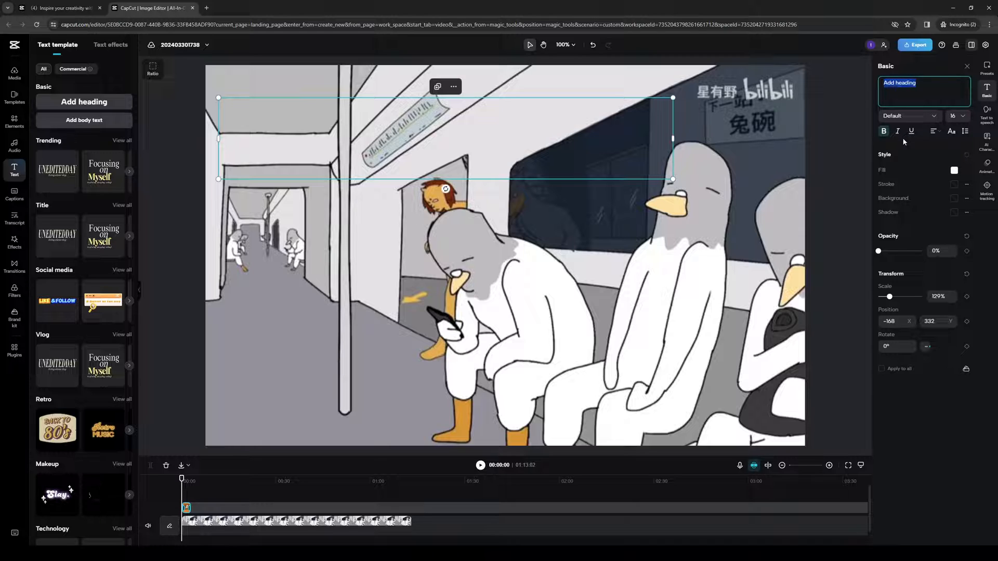
{"action": "type", "text": "Welcome to the"}
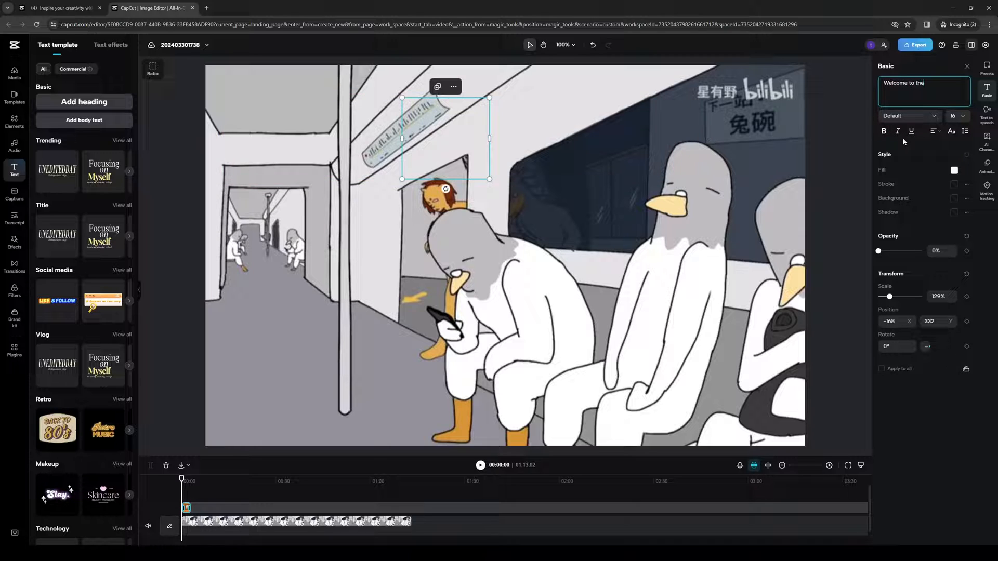
{"action": "type", "text": " Chan"}
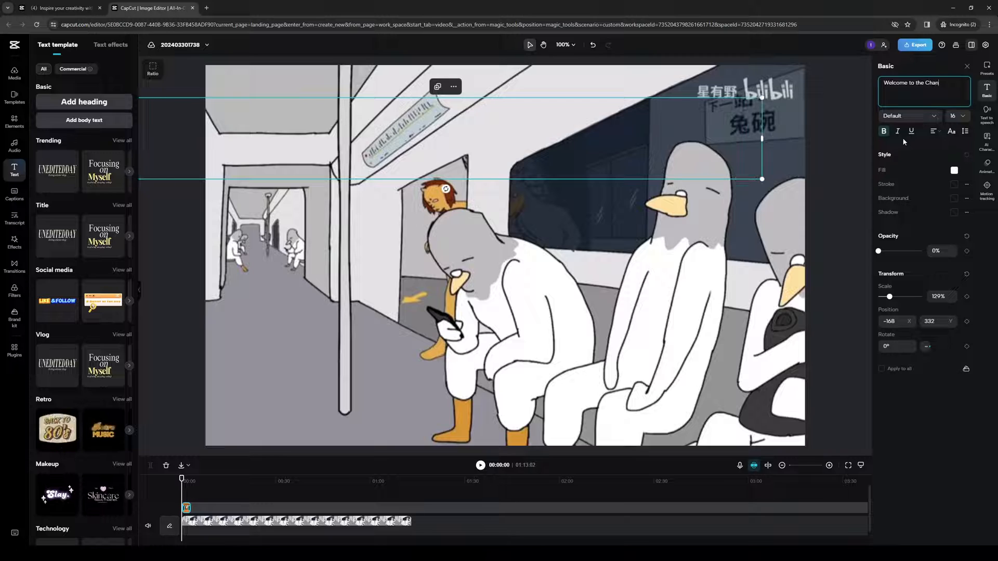
{"action": "type", "text": "nel"}
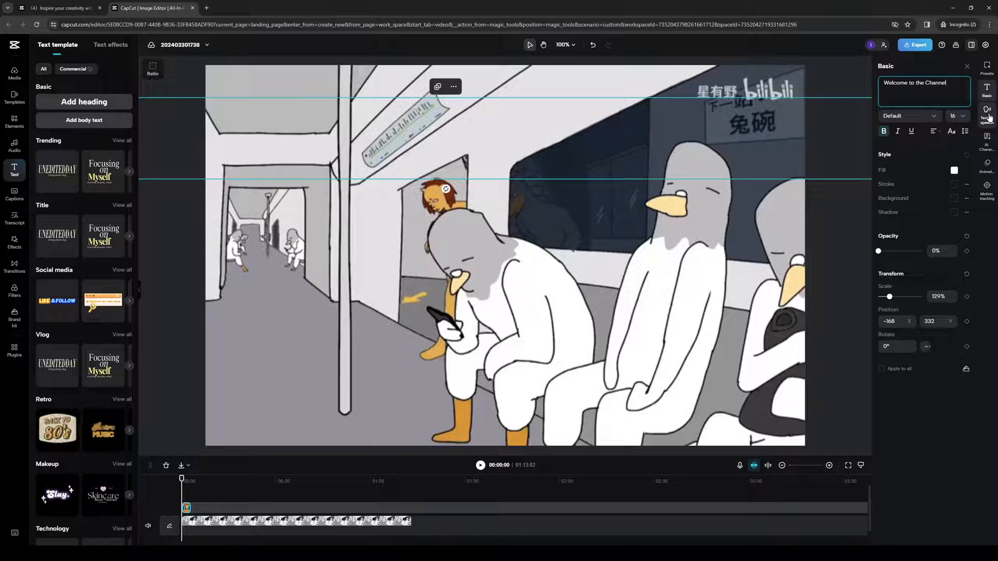
- Generate text-to-speech narration for the heading using the Alfred voice
{"action": "left_click", "coordinate": [990, 115]}
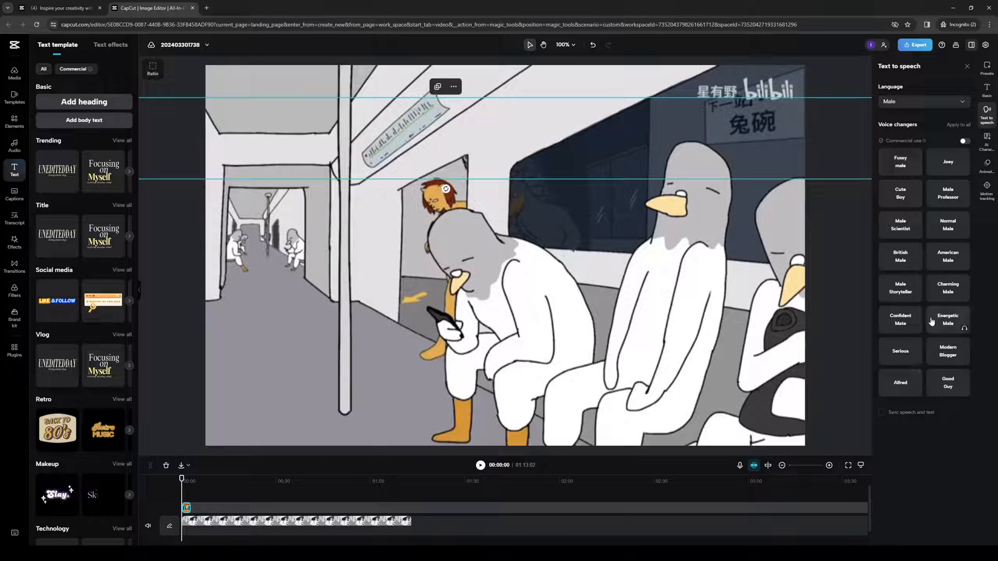
{"action": "left_click", "coordinate": [904, 387]}
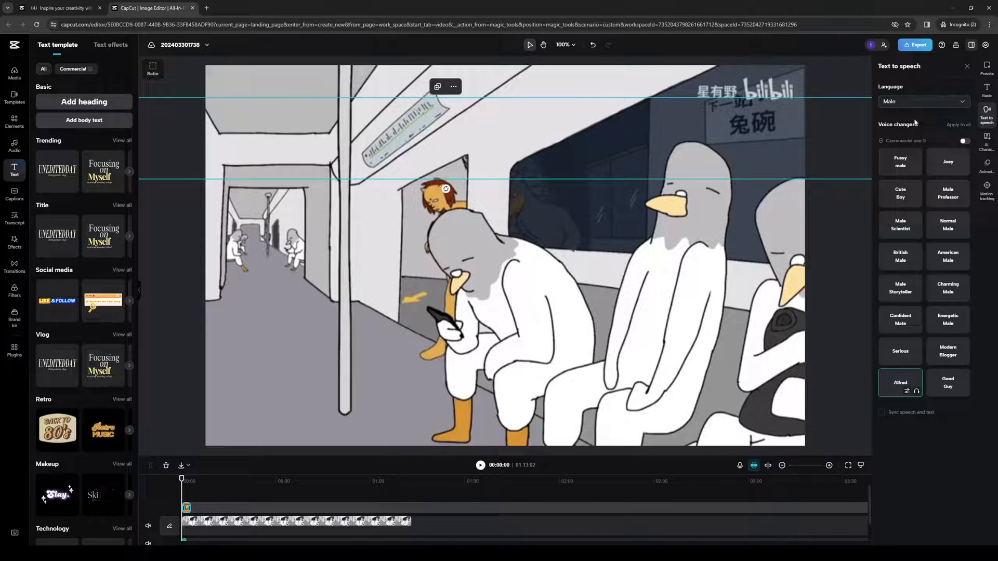
{"action": "left_click", "coordinate": [148, 526]}
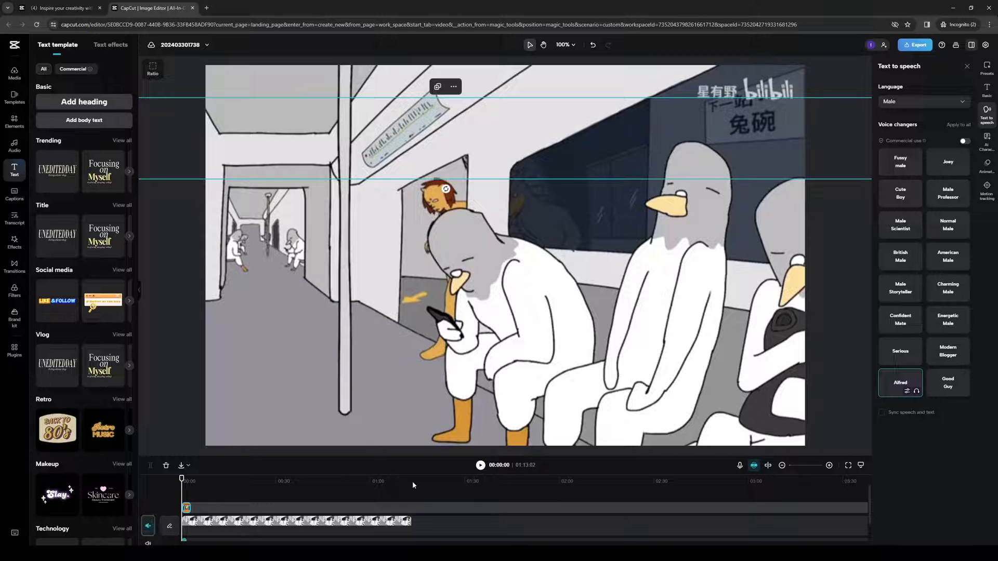
- Play back the start of the video to preview the narration
{"action": "left_click", "coordinate": [480, 465]}
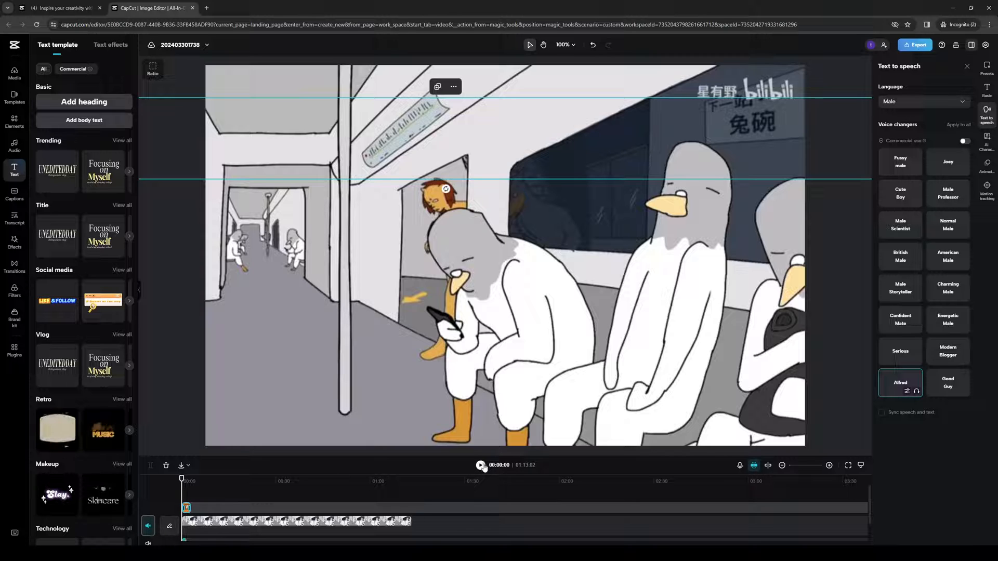
{"action": "left_click", "coordinate": [481, 466]}
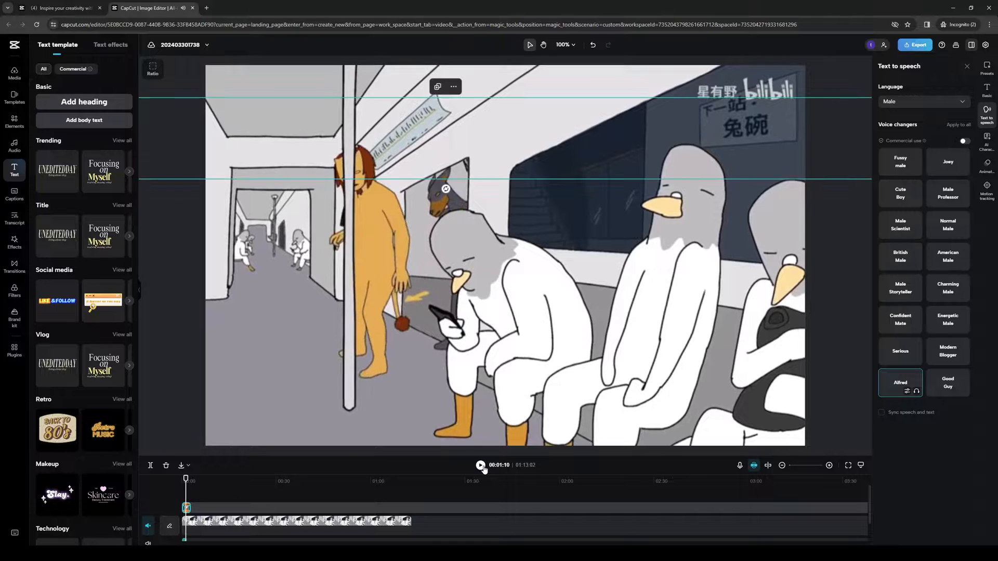
{"action": "left_click", "coordinate": [481, 467]}
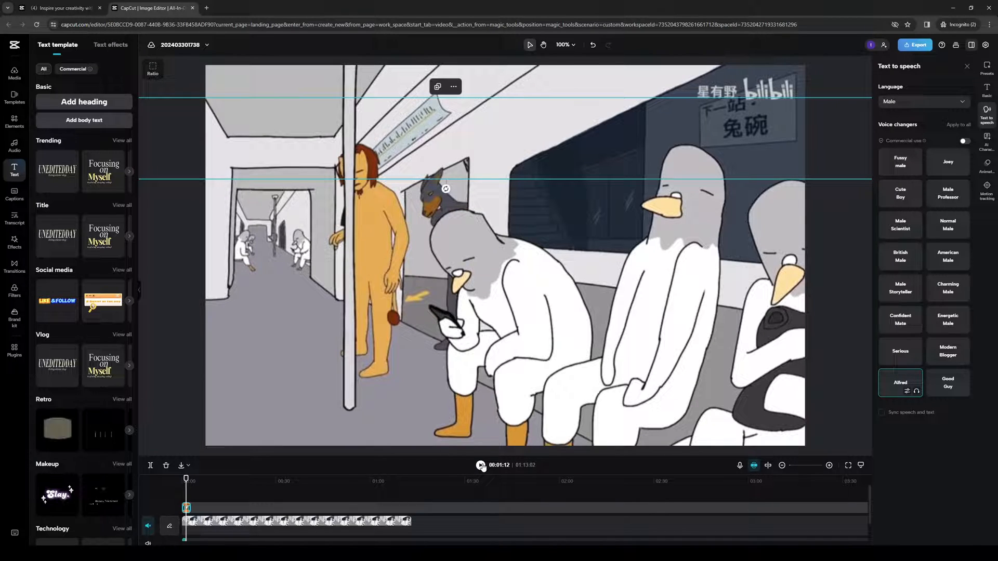
{"action": "left_click", "coordinate": [185, 477]}
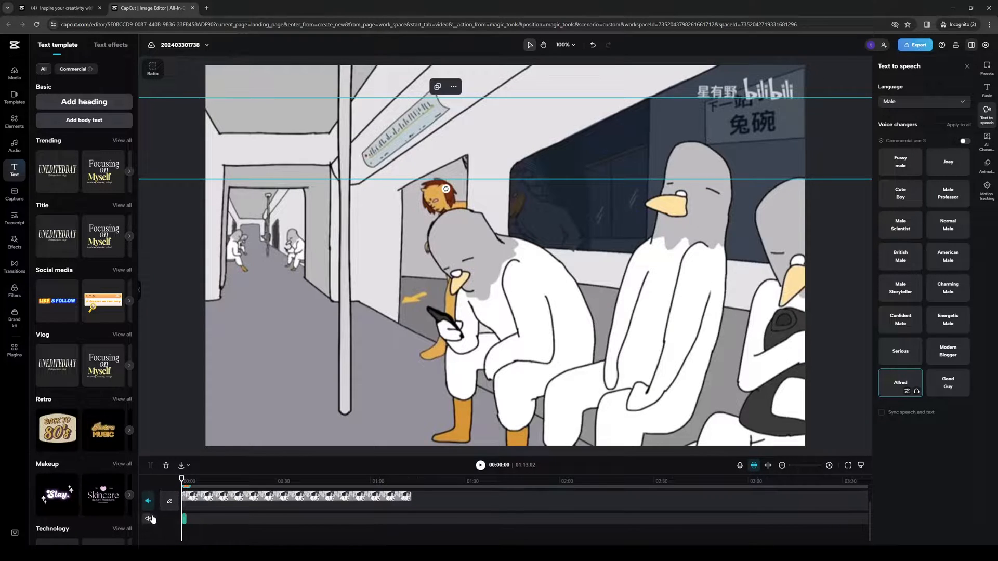
{"action": "left_click", "coordinate": [480, 465]}
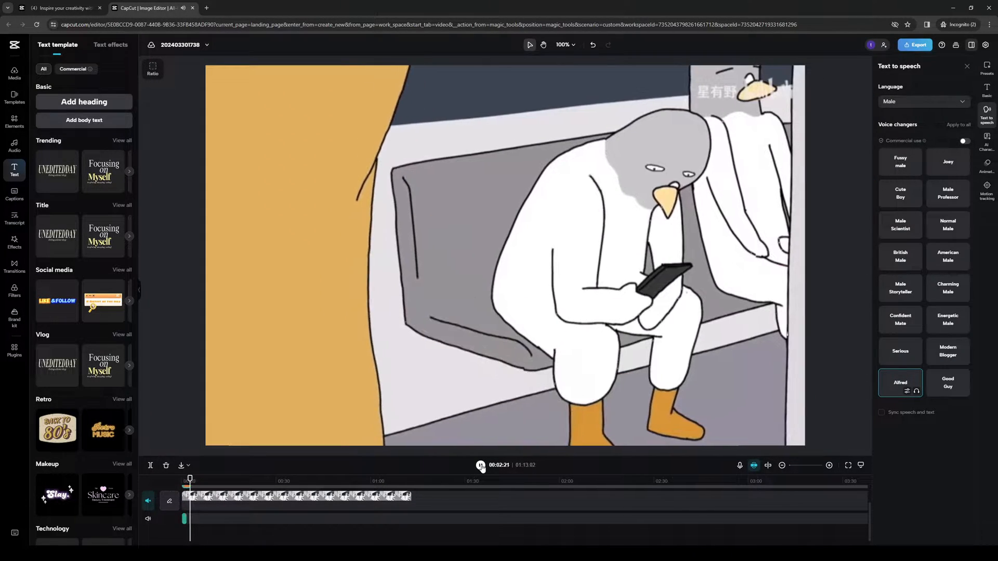
{"action": "left_click", "coordinate": [481, 466]}
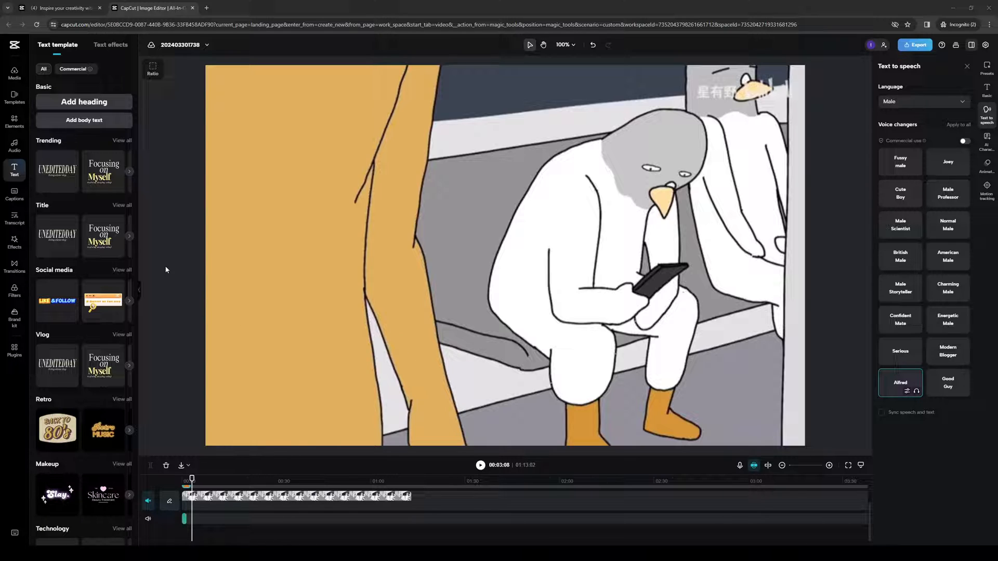
- Add the Sunrise music track to the timeline and move it later along the audio track
{"action": "left_click", "coordinate": [15, 146]}
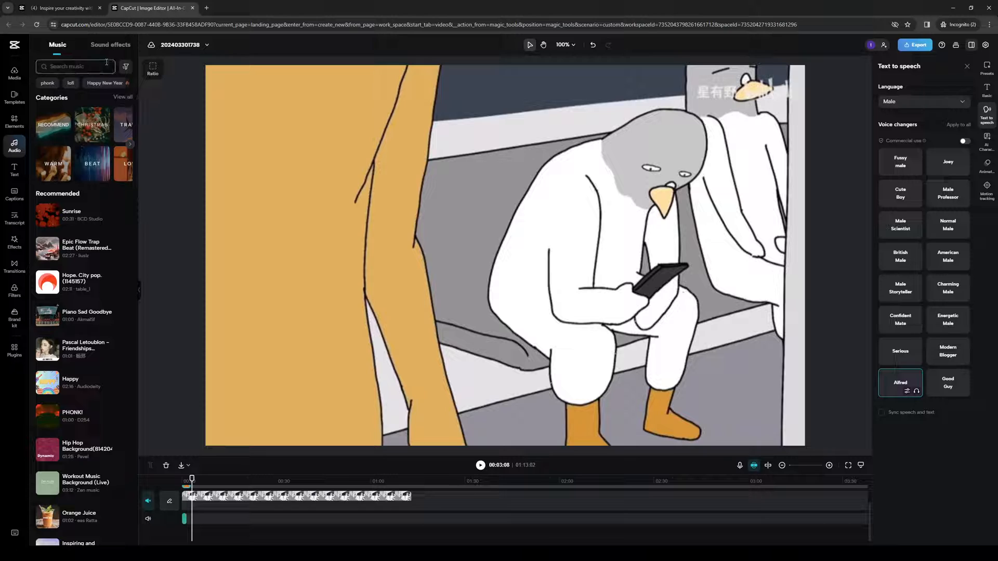
{"action": "left_click", "coordinate": [175, 209]}
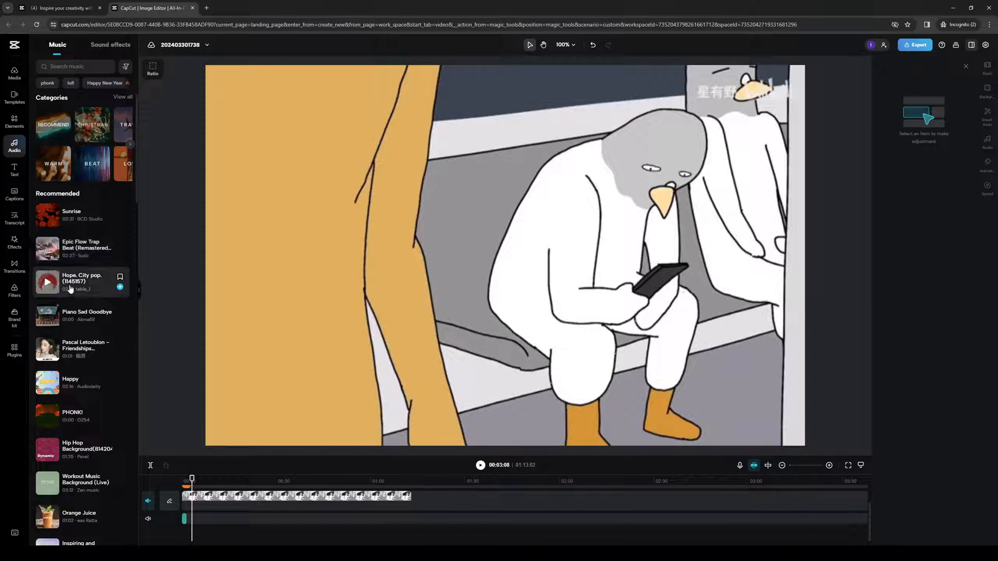
{"action": "mouse_move", "coordinate": [119, 225]}
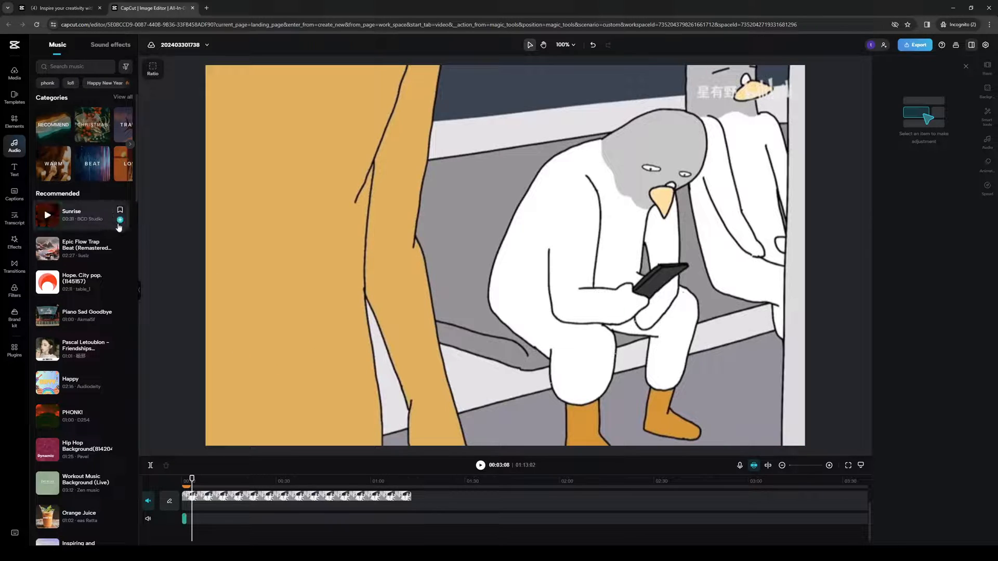
{"action": "left_click", "coordinate": [121, 220]}
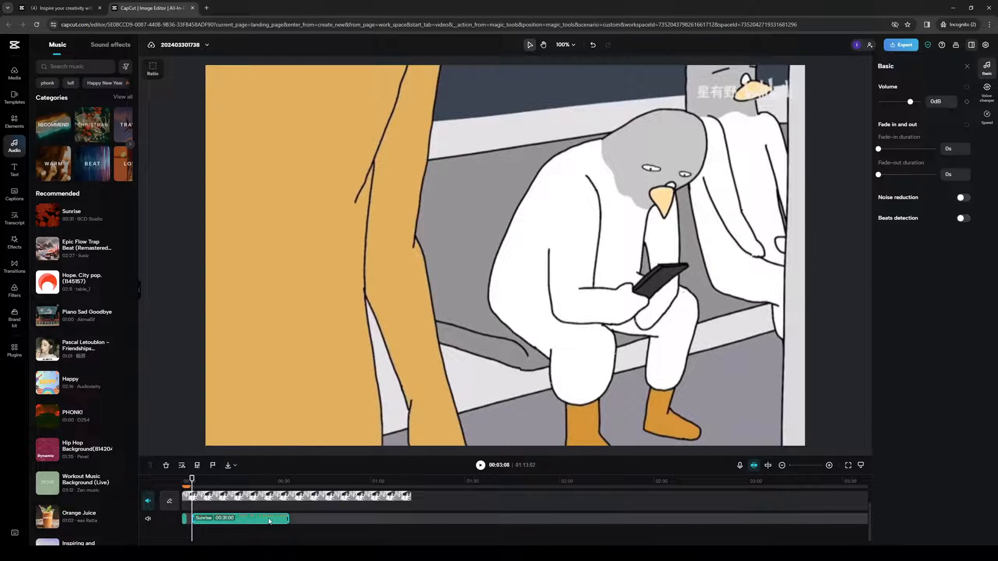
{"action": "left_click_drag", "start_coordinate": [270, 521], "coordinate": [336, 520]}
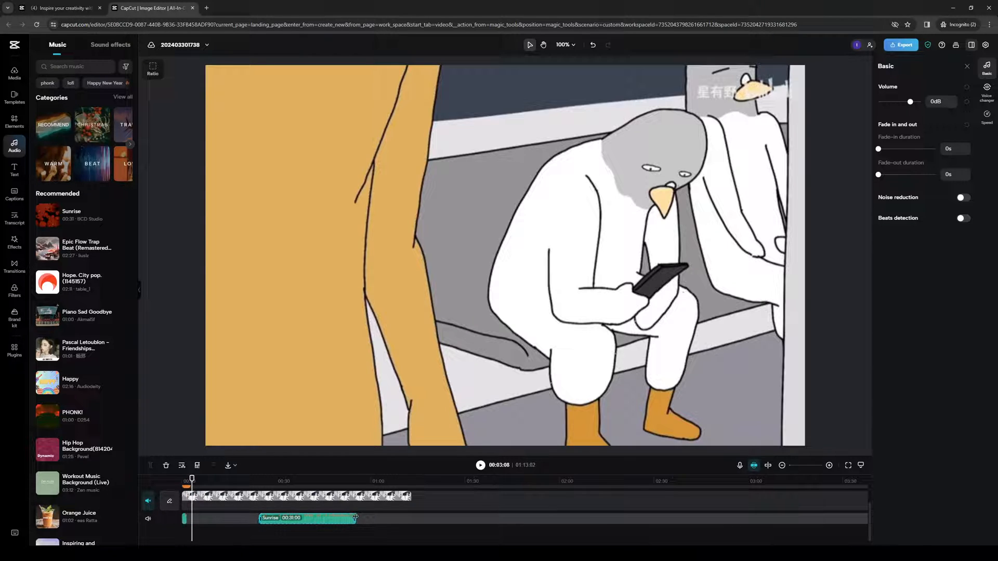